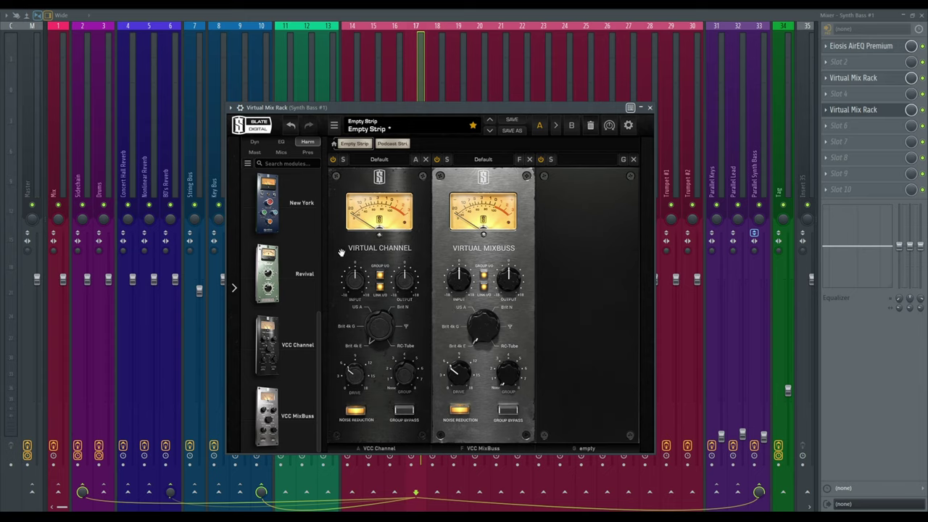
pyautogui.moveTo(411, 285)
pyautogui.moveTo(353, 280); pyautogui.dragTo(355, 244)
pyautogui.moveTo(358, 263)
pyautogui.mouseDown()
pyautogui.moveTo(351, 317)
pyautogui.moveTo(359, 276)
pyautogui.mouseUp()
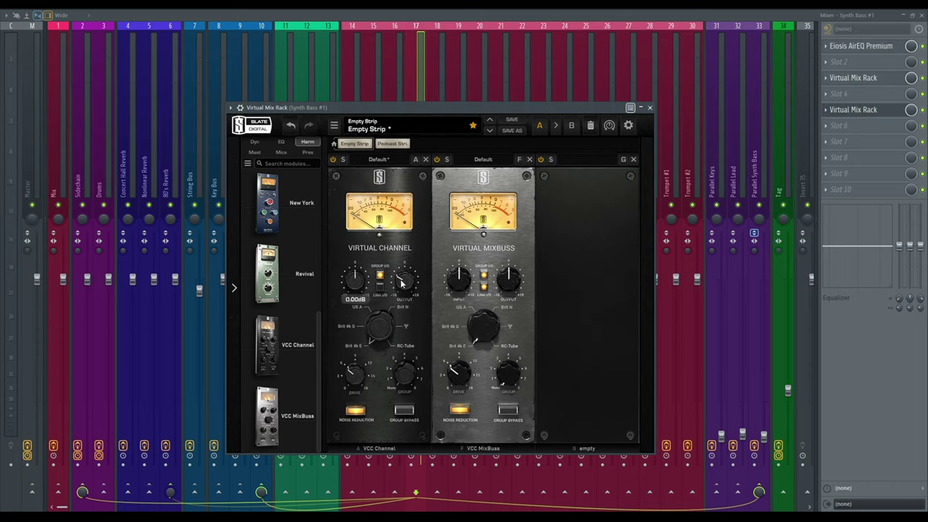
pyautogui.click(380, 287)
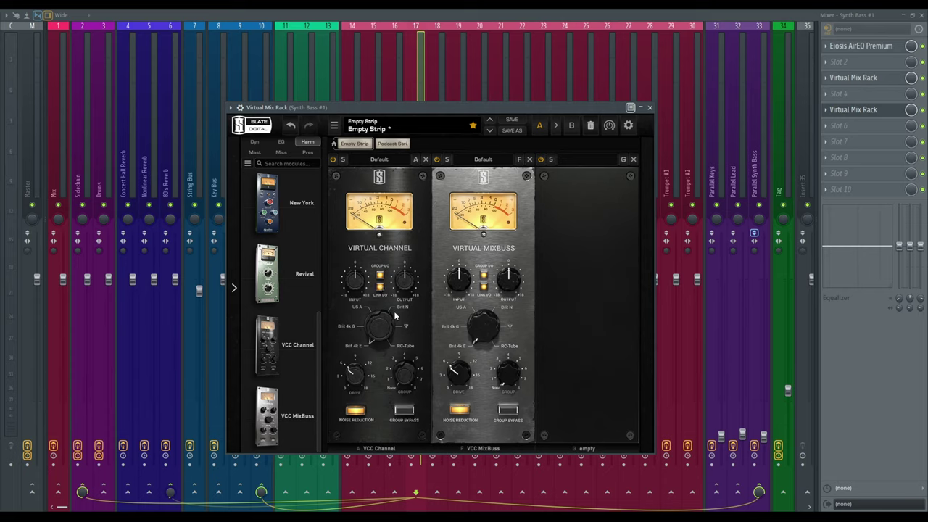
# Step: Try Virtual Channel console types Brit 4k G and Brit 4k E, finishing on Brit N
pyautogui.moveTo(376, 336)
pyautogui.mouseDown()
pyautogui.moveTo(379, 283)
pyautogui.moveTo(377, 322)
pyautogui.mouseUp()
pyautogui.moveTo(376, 339); pyautogui.dragTo(352, 353)
pyautogui.click(360, 321)
pyautogui.click(403, 308)
# Step: Turn the Virtual Channel console knob from Brit N to the Ψ setting
pyautogui.moveTo(378, 327); pyautogui.dragTo(375, 311)
pyautogui.moveTo(355, 380); pyautogui.dragTo(353, 332)
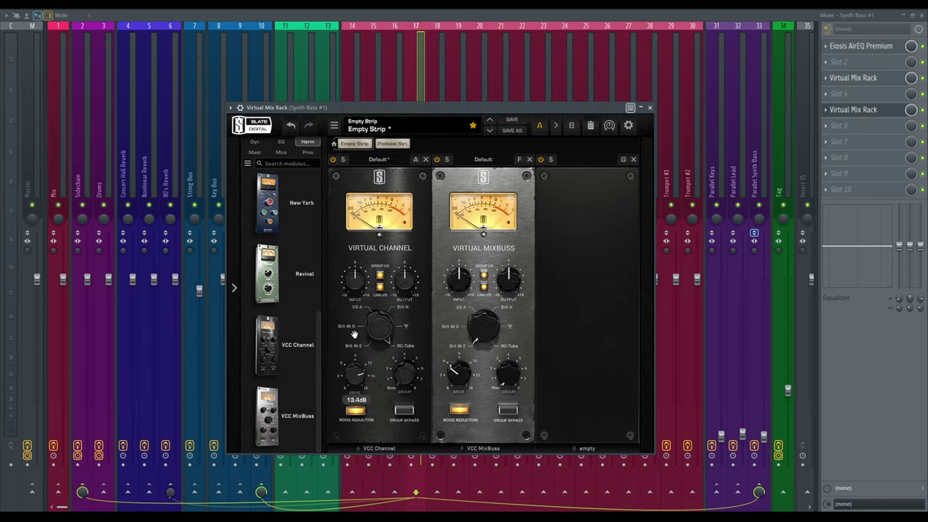
pyautogui.doubleClick(355, 379)
pyautogui.click(355, 411)
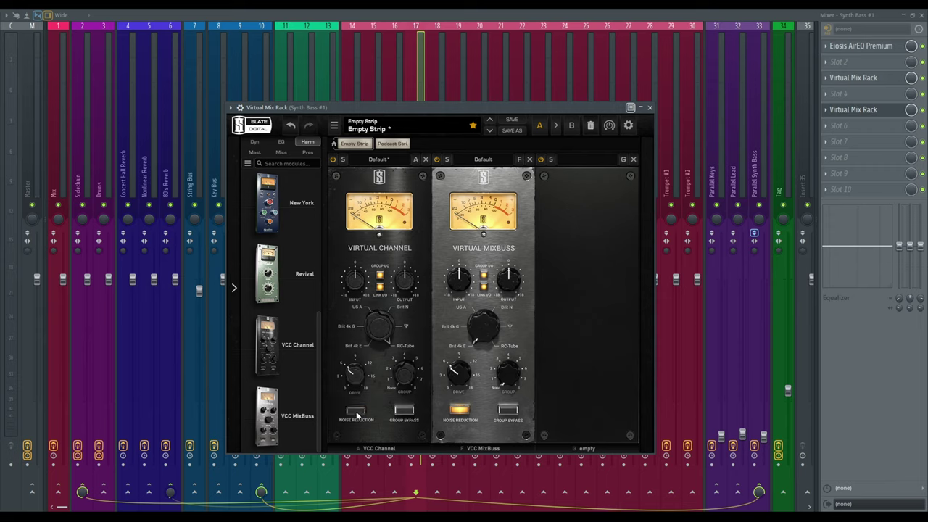
pyautogui.click(355, 411)
pyautogui.moveTo(401, 382)
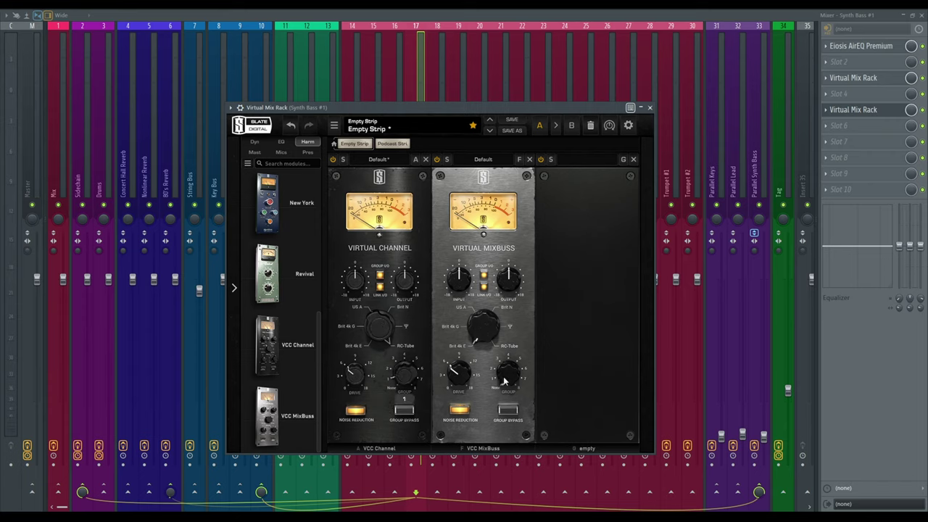
# Step: Set both modules' GROUP to 1 and move the console and gain knobs to test the link
pyautogui.scroll(1, 505, 377)
pyautogui.scroll(2, 378, 328)
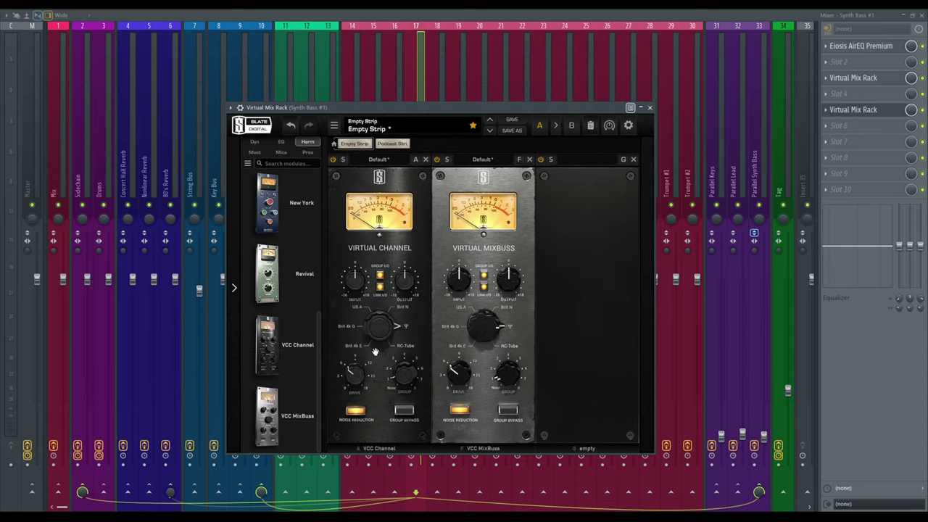
pyautogui.scroll(3, 375, 352)
pyautogui.scroll(-3, 378, 328)
pyautogui.scroll(3, 354, 280)
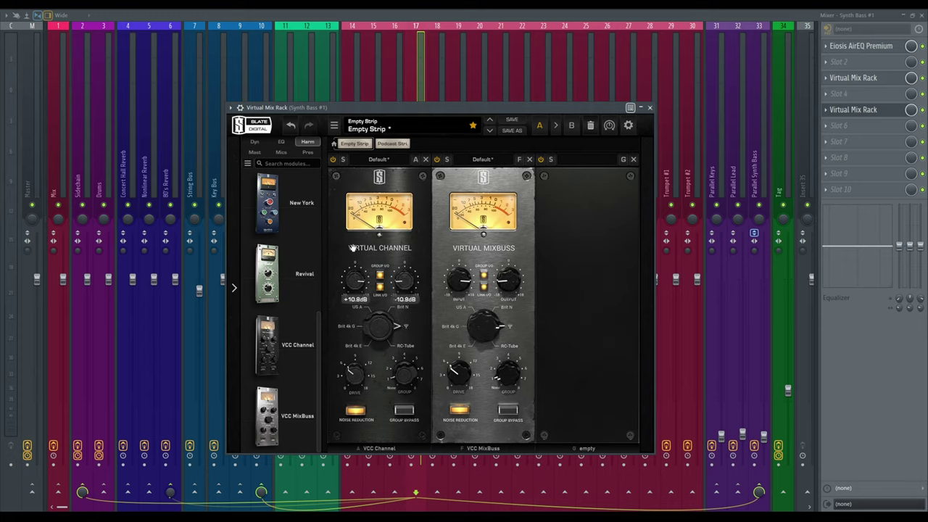
pyautogui.scroll(-4, 355, 280)
pyautogui.scroll(1, 355, 373)
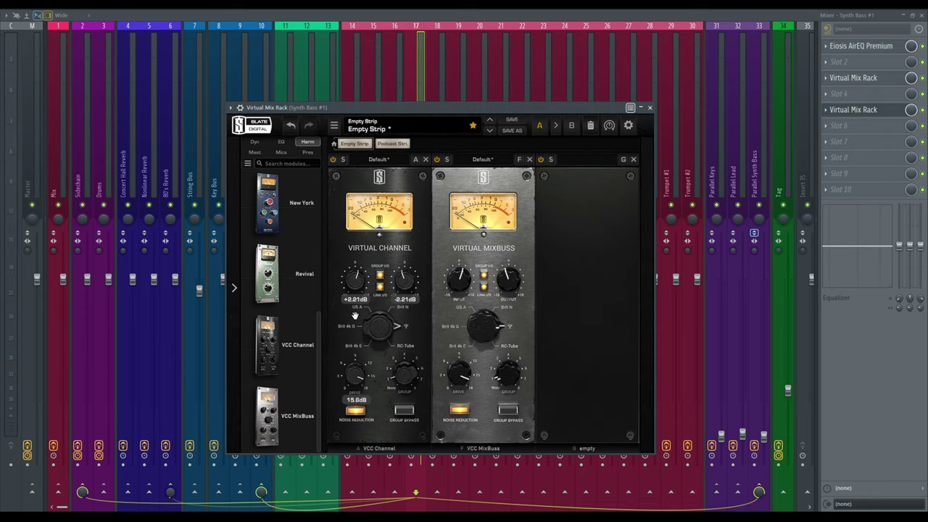
# Step: Toggle NOISE REDUCTION off and back on across both grouped modules
pyautogui.click(355, 410)
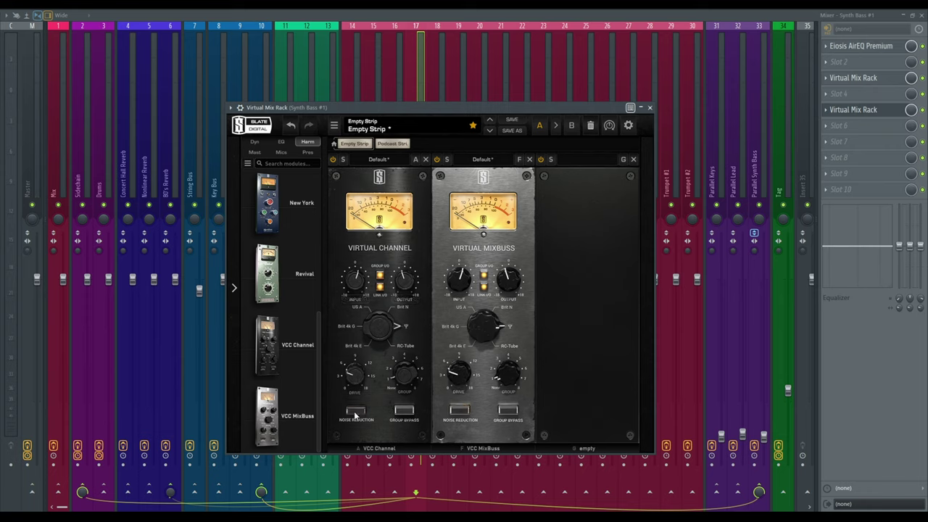
pyautogui.click(355, 412)
pyautogui.scroll(-2, 359, 376)
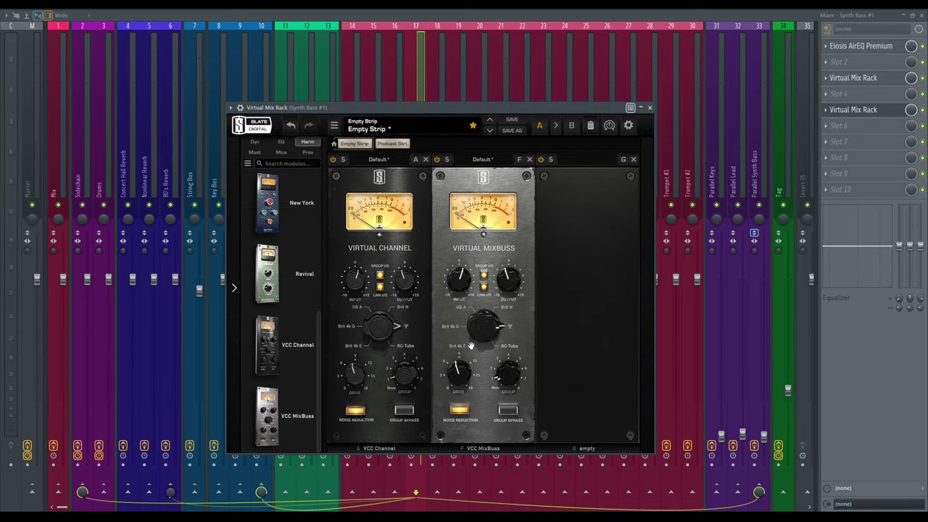
pyautogui.click(218, 181)
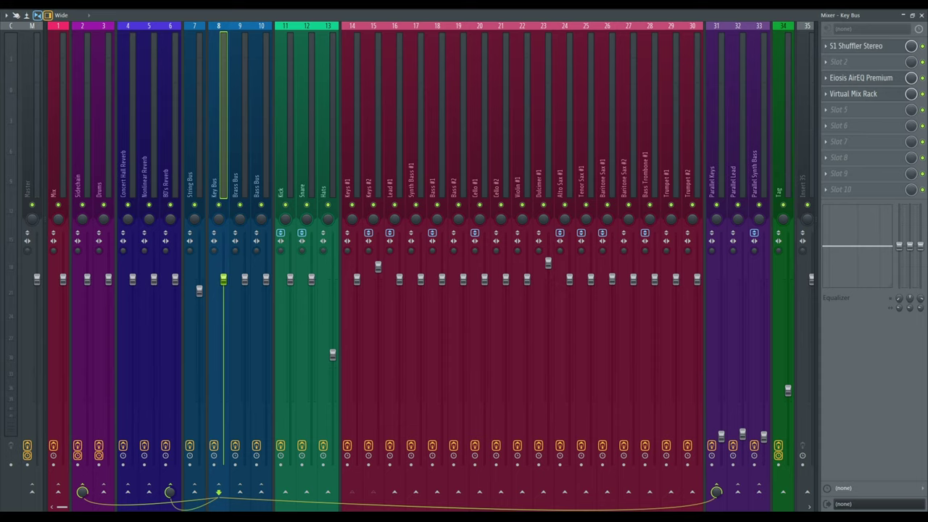
# Step: Solo and select Keys #1 and Keys #2, then show the Key Bus (track 8) effect chain
pyautogui.rightClick(352, 205)
pyautogui.keyDown('ctrl'); pyautogui.rightClick(373, 205); pyautogui.keyUp('ctrl')
pyautogui.click(356, 186)
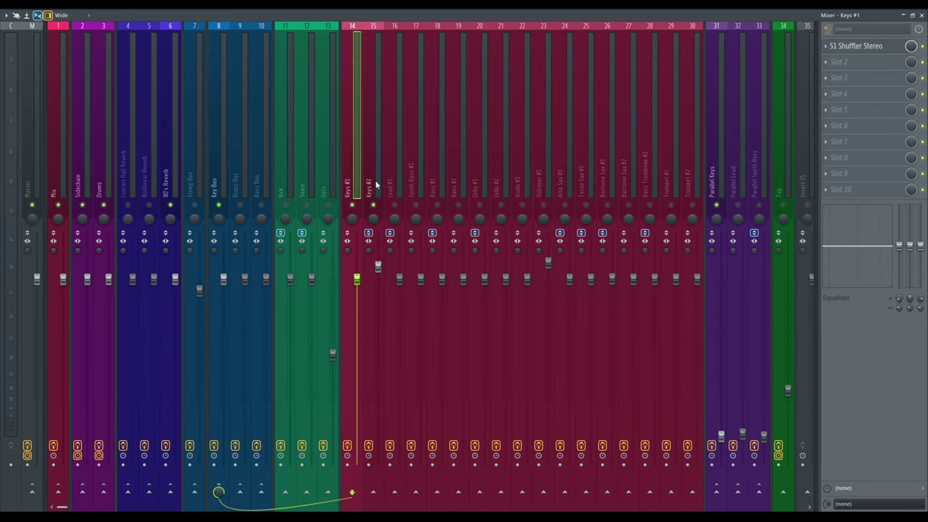
pyautogui.click(375, 185)
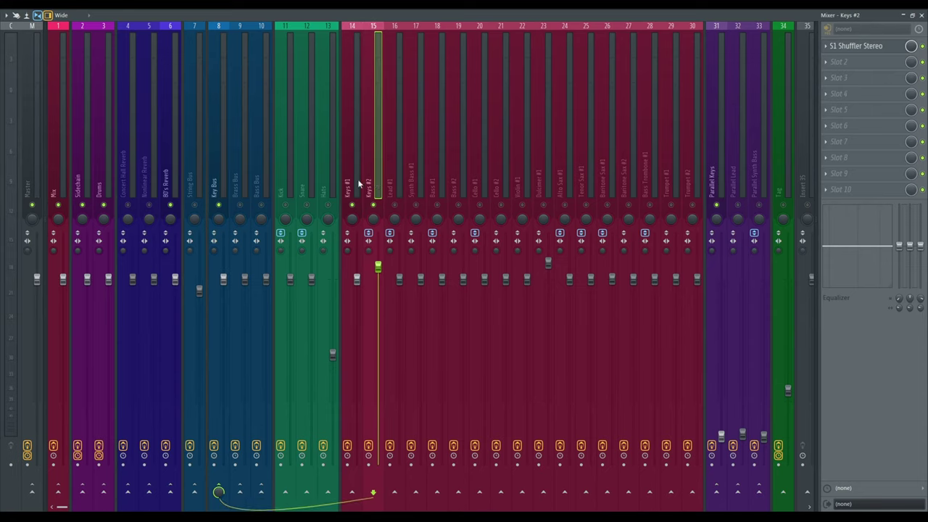
pyautogui.click(216, 187)
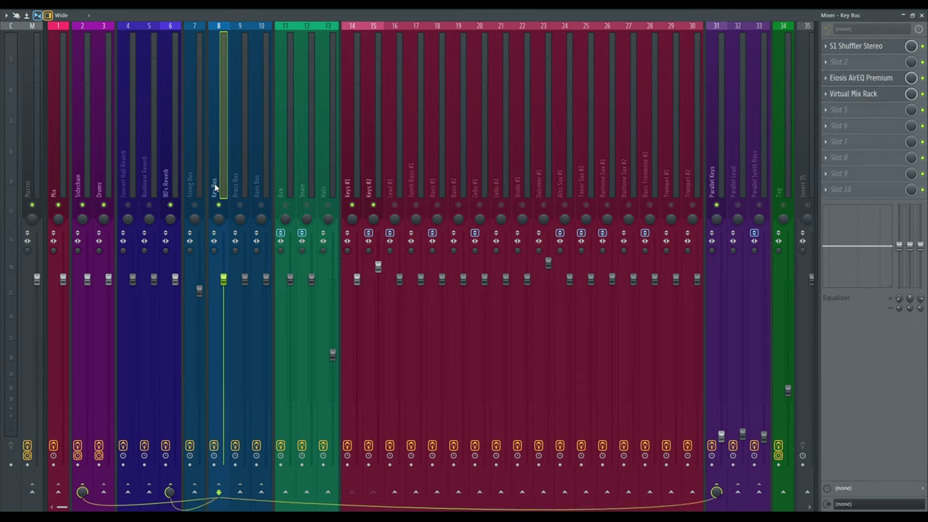
# Step: Open the Key Bus Virtual Mix Rack and play the keys, bypassing then re-enabling Virtual Channel
pyautogui.click(854, 96)
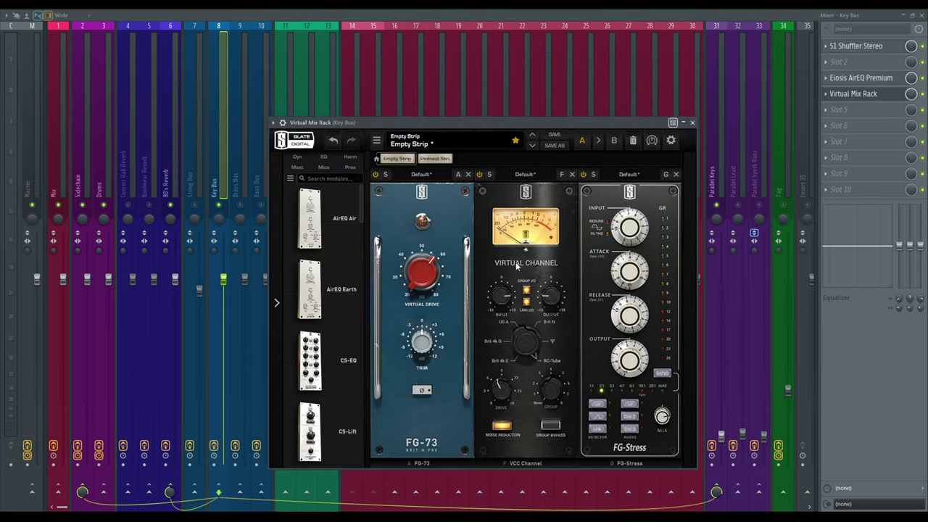
pyautogui.click(480, 176)
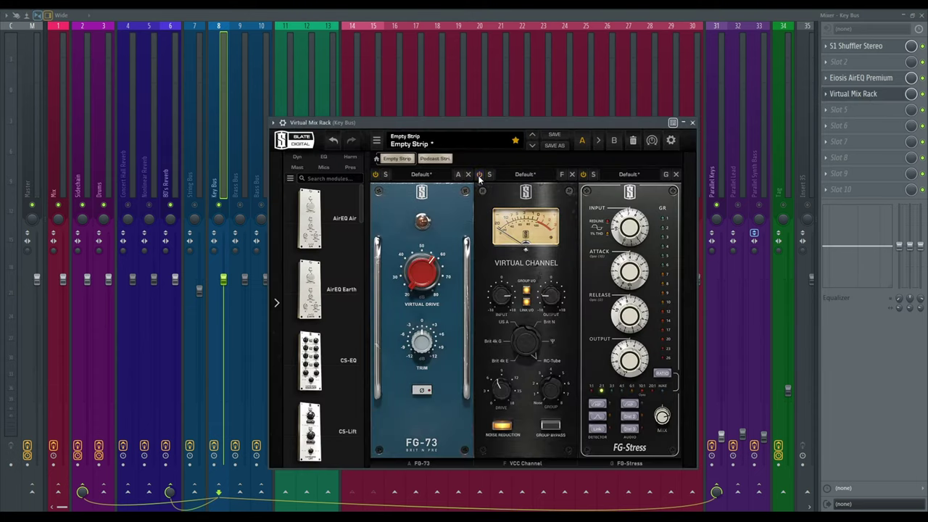
pyautogui.press('space')
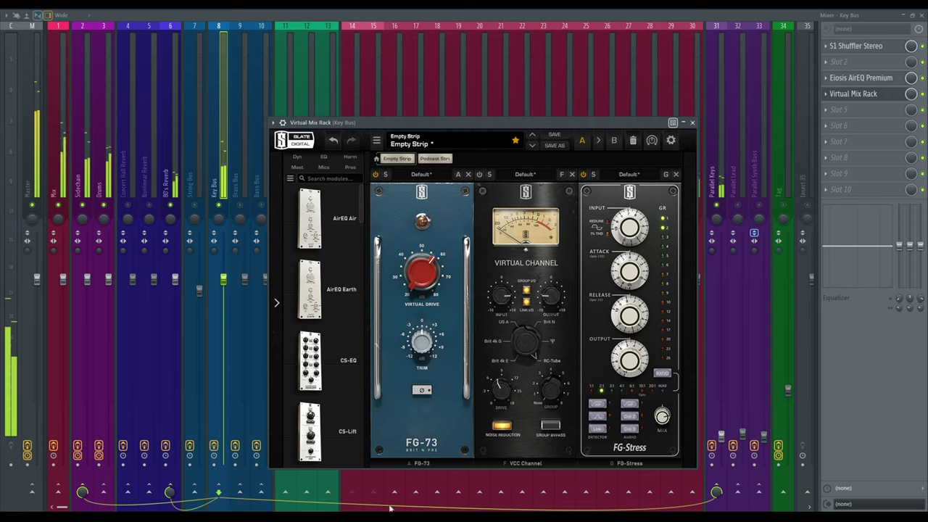
pyautogui.click(479, 175)
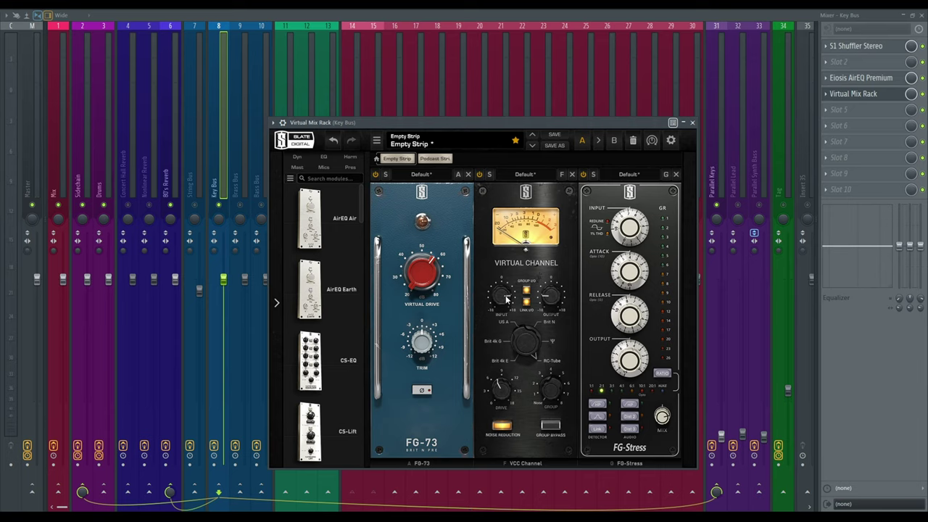
pyautogui.moveTo(509, 300)
pyautogui.press('space')
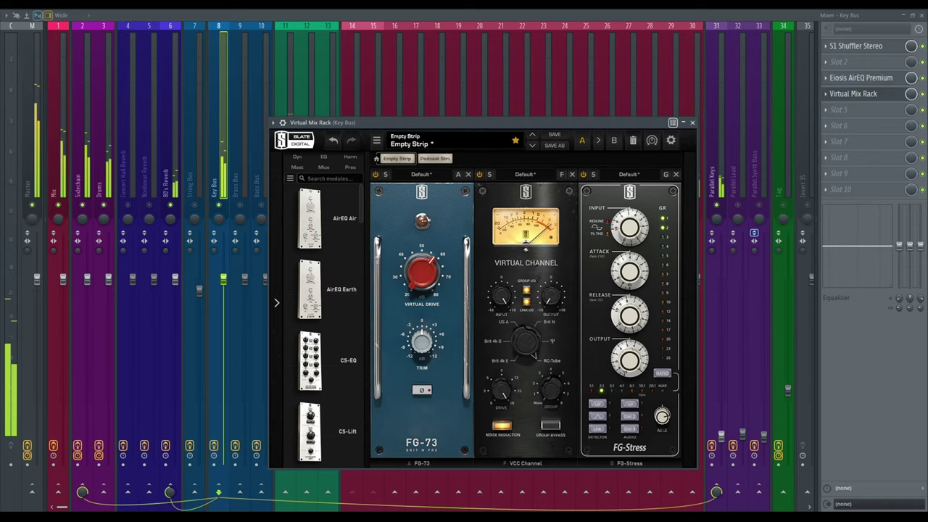
pyautogui.click(479, 174)
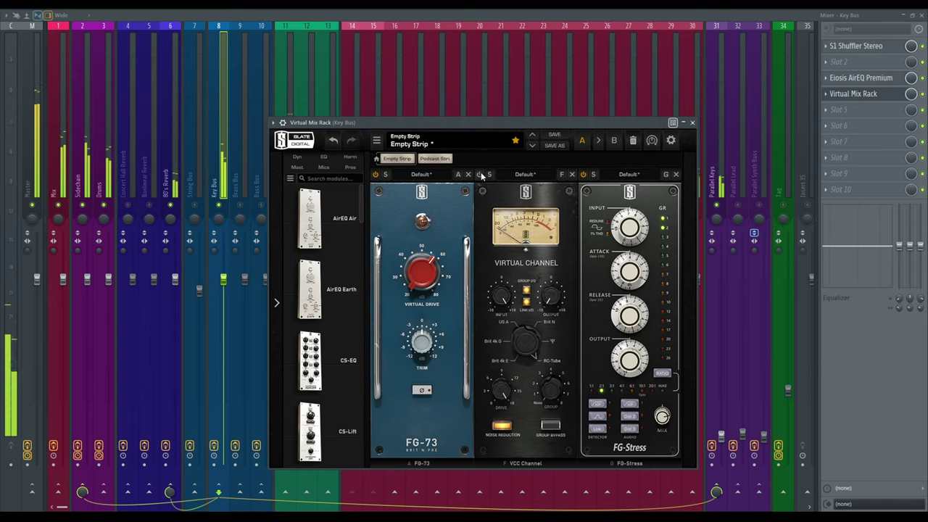
pyautogui.click(480, 174)
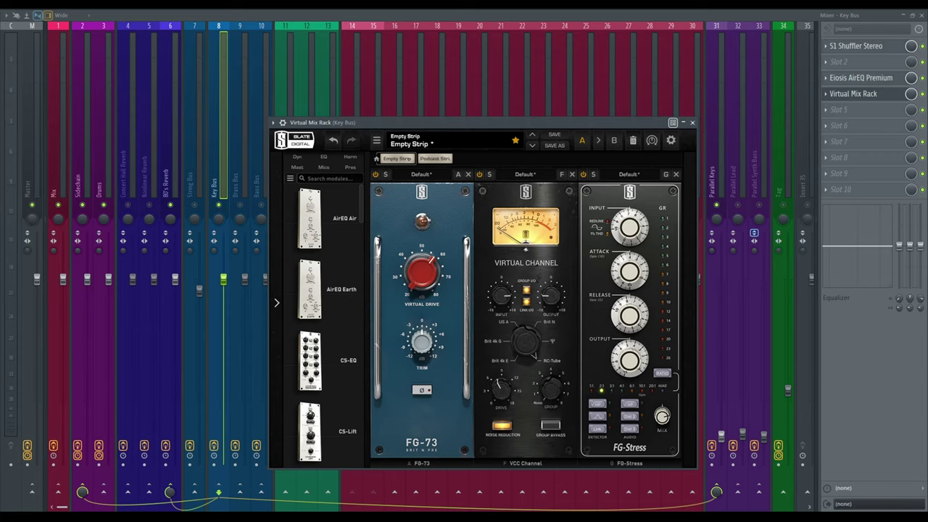
pyautogui.click(692, 122)
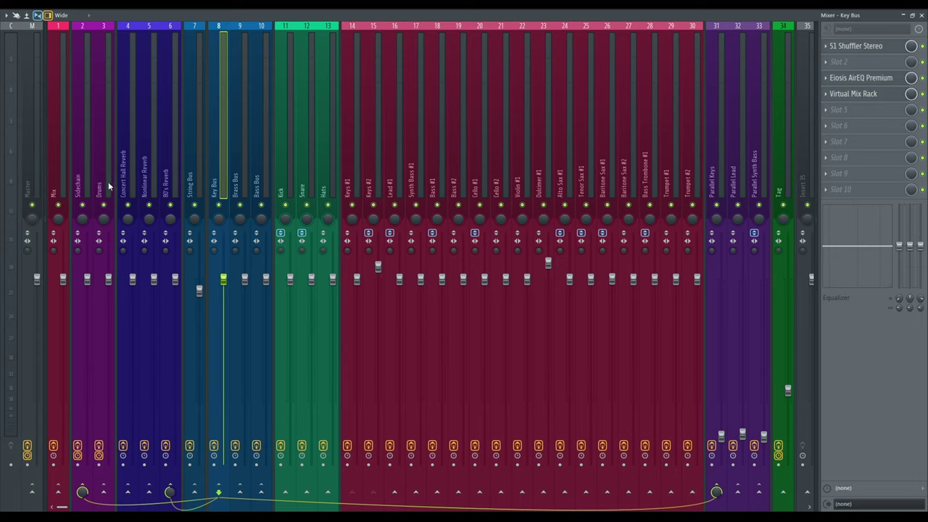
# Step: Show the Mix track's effect chain and play to hear the VCC MixBuss
pyautogui.click(54, 188)
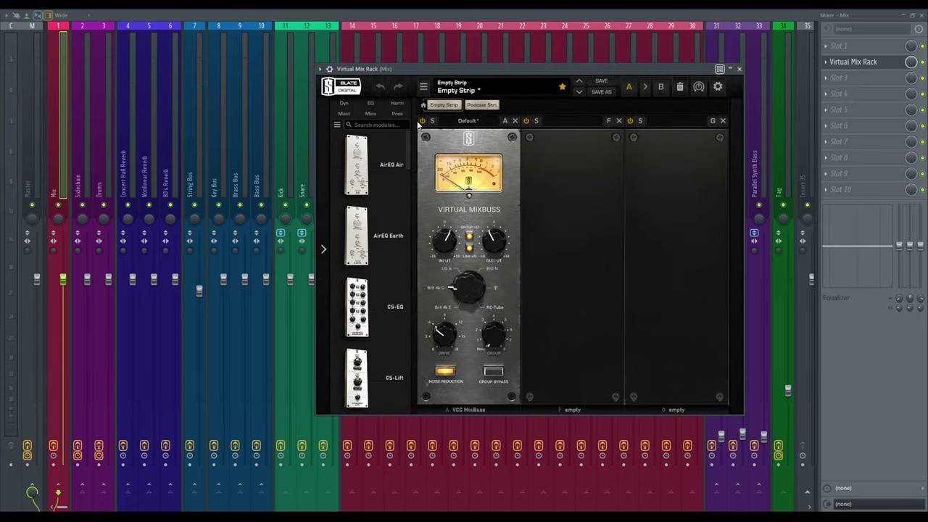
pyautogui.press('space')
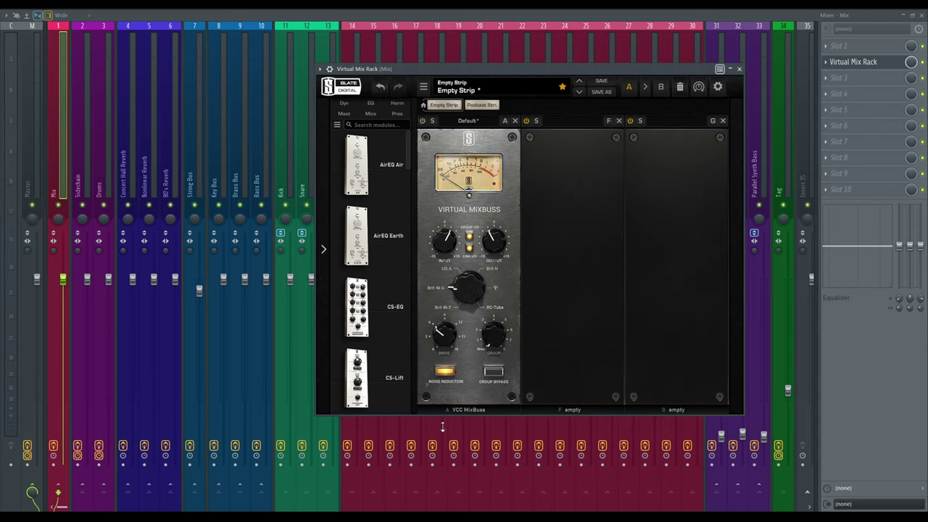